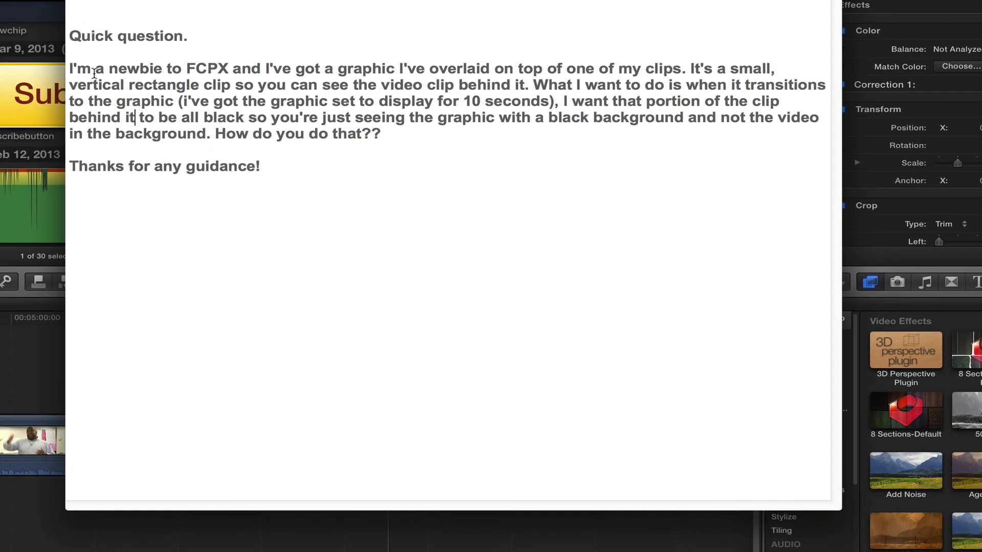
Highlight the viewer's question about showing the graphic on black while reading it
{"action": "left_click_drag", "start_coordinate": [112, 70], "coordinate": [372, 109]}
{"action": "left_click_drag", "start_coordinate": [476, 121], "coordinate": [580, 135]}
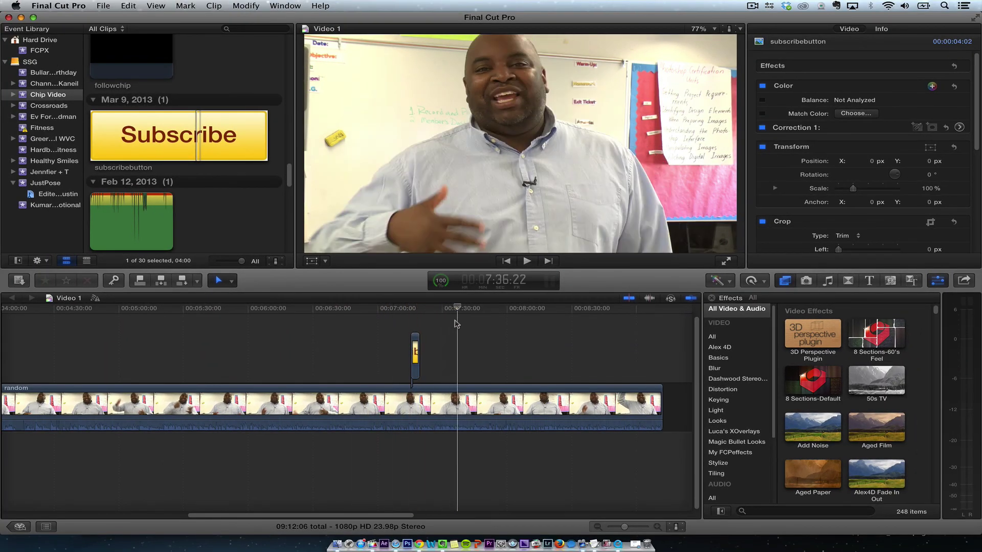
Scrub the playhead to the start of the subscribebutton graphic over the presenter video
{"action": "left_click", "coordinate": [471, 329]}
{"action": "left_click_drag", "start_coordinate": [471, 329], "coordinate": [411, 332]}
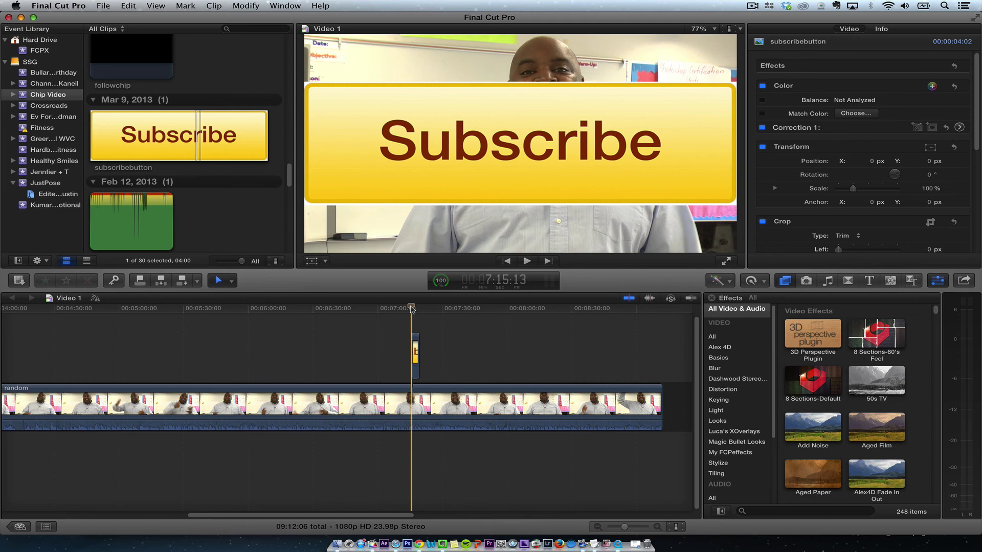
{"action": "left_click_drag", "start_coordinate": [411, 309], "coordinate": [415, 309]}
{"action": "left_click", "coordinate": [226, 281]}
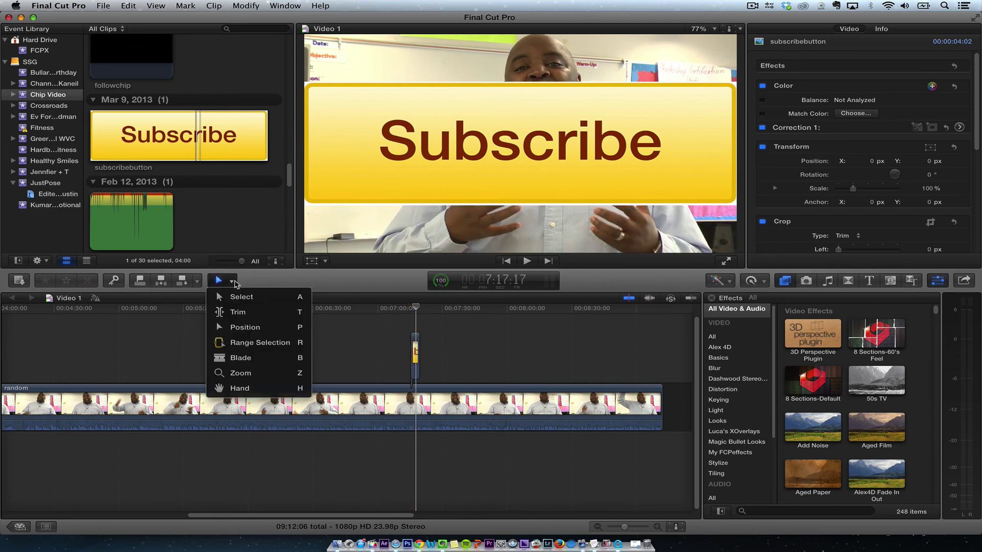
Split the random clip with the Blade tool where the Subscribe graphic starts
{"action": "left_click", "coordinate": [234, 295]}
{"action": "left_click", "coordinate": [229, 283]}
{"action": "left_click", "coordinate": [358, 329]}
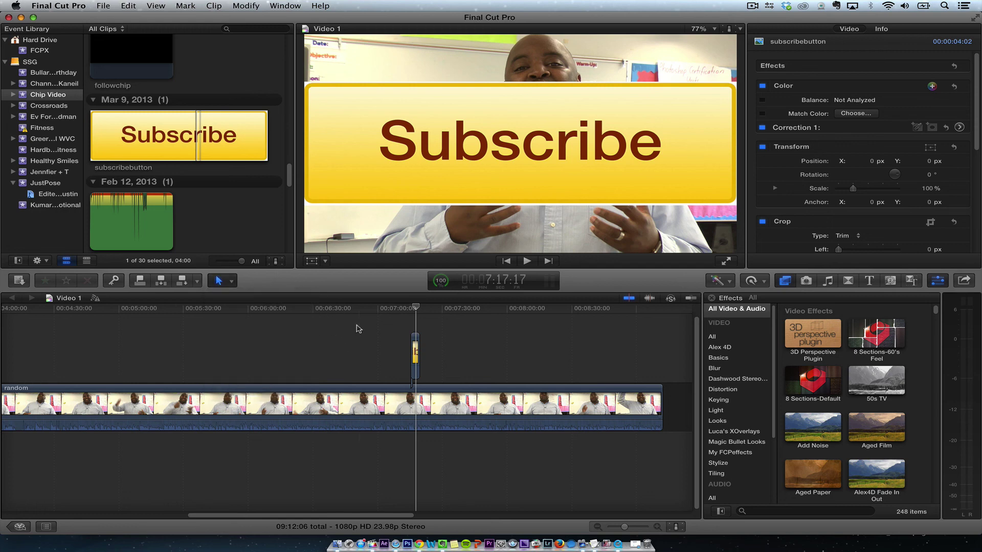
{"action": "left_click", "coordinate": [417, 405]}
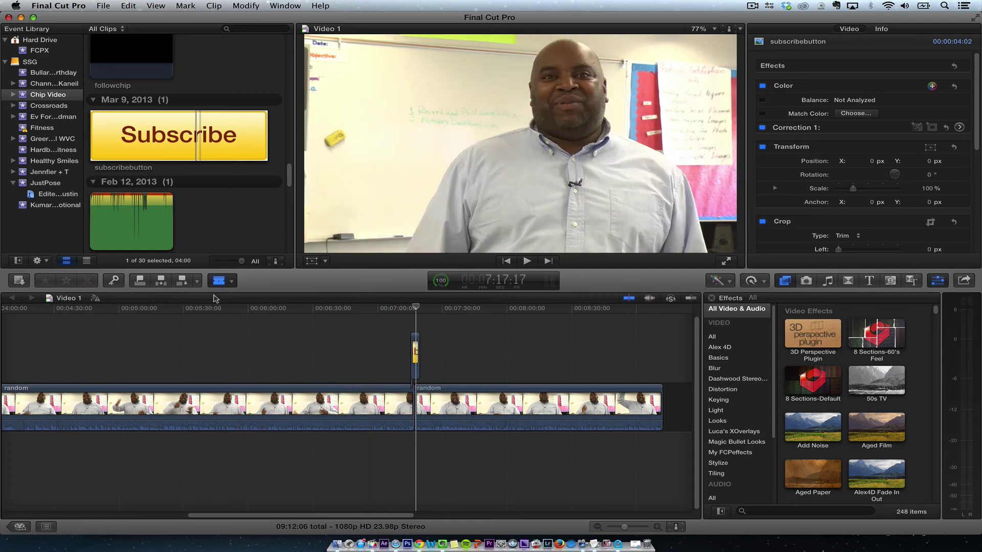
Switch back to Select, then choose the Position tool and select the second random piece
{"action": "left_click", "coordinate": [232, 282]}
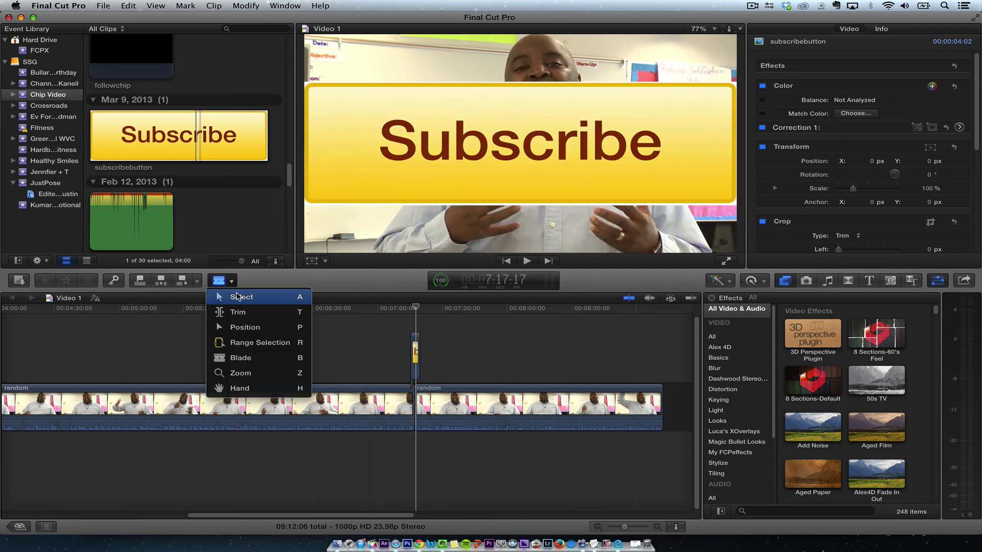
{"action": "left_click", "coordinate": [237, 297]}
{"action": "left_click", "coordinate": [230, 281]}
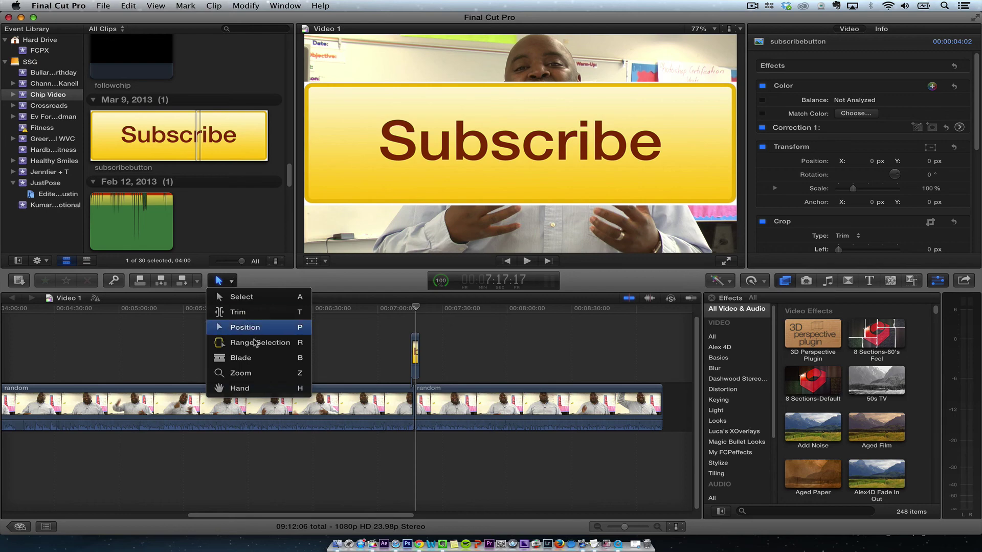
{"action": "left_click", "coordinate": [244, 328]}
{"action": "left_click", "coordinate": [425, 399]}
Move the second random clip later to leave a black gap, and play back to check
{"action": "left_click_drag", "start_coordinate": [425, 399], "coordinate": [437, 356]}
{"action": "left_click", "coordinate": [400, 308]}
{"action": "key", "text": "space"}
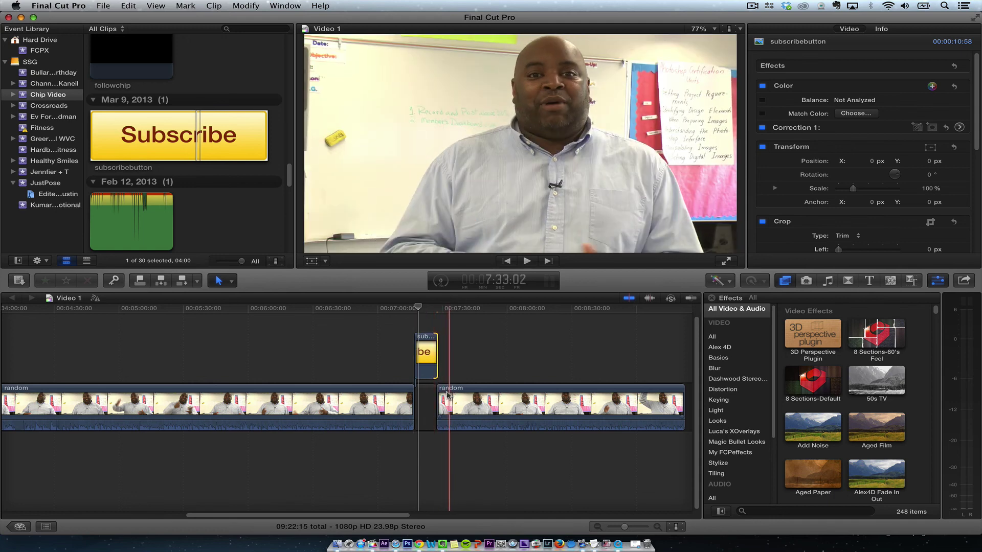
{"action": "left_click", "coordinate": [408, 311]}
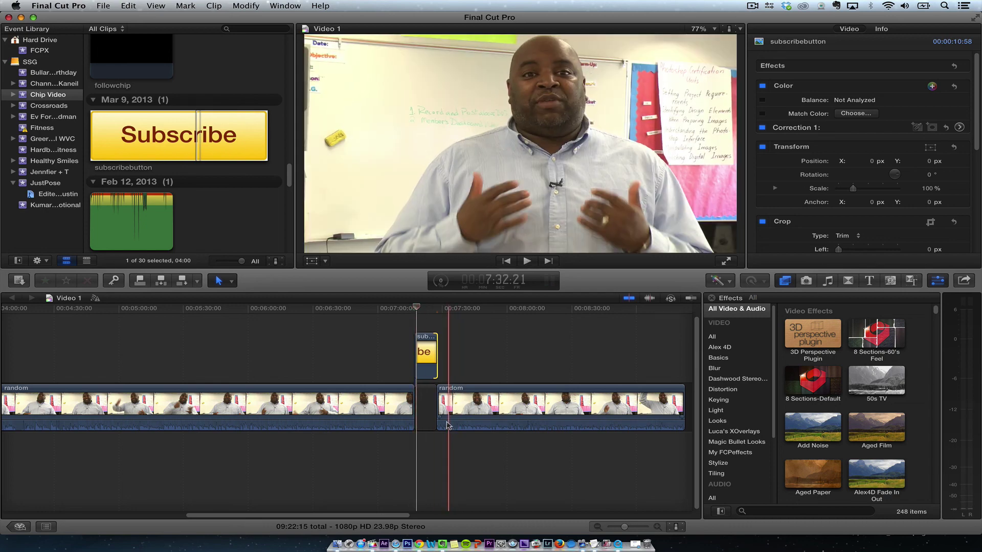
{"action": "right_click", "coordinate": [448, 426]}
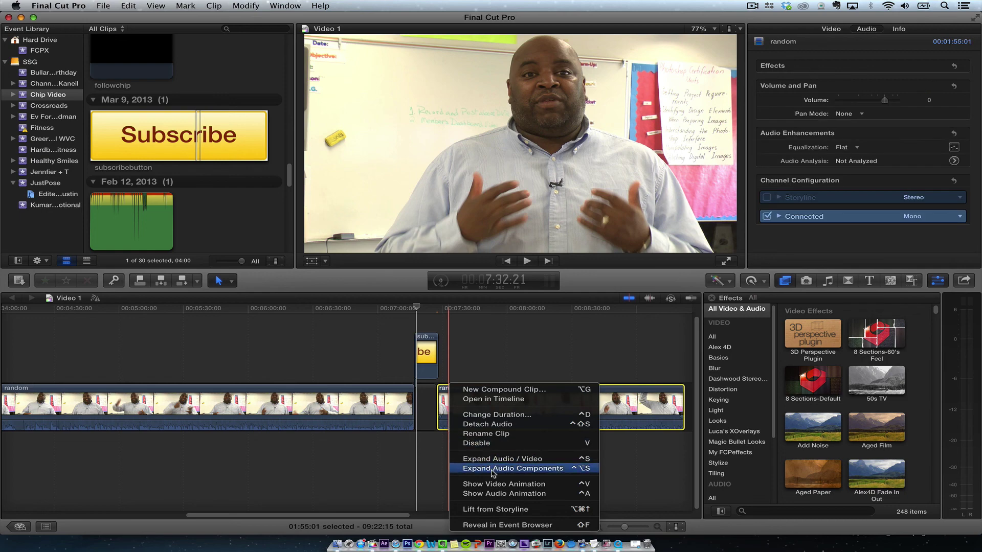
Expand the second clip's audio components and trim its video start later
{"action": "left_click", "coordinate": [490, 468]}
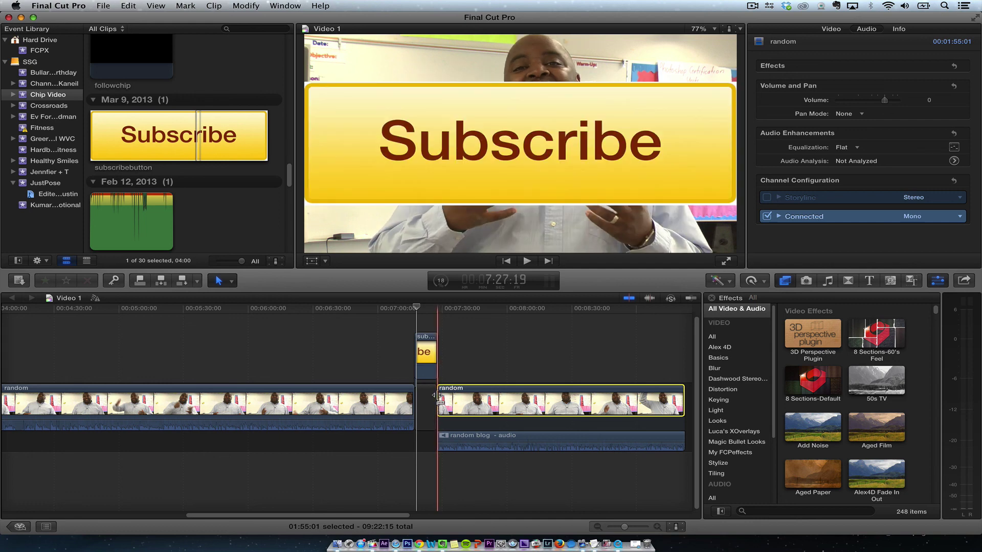
{"action": "left_click_drag", "start_coordinate": [439, 395], "coordinate": [465, 394]}
{"action": "left_click", "coordinate": [430, 309]}
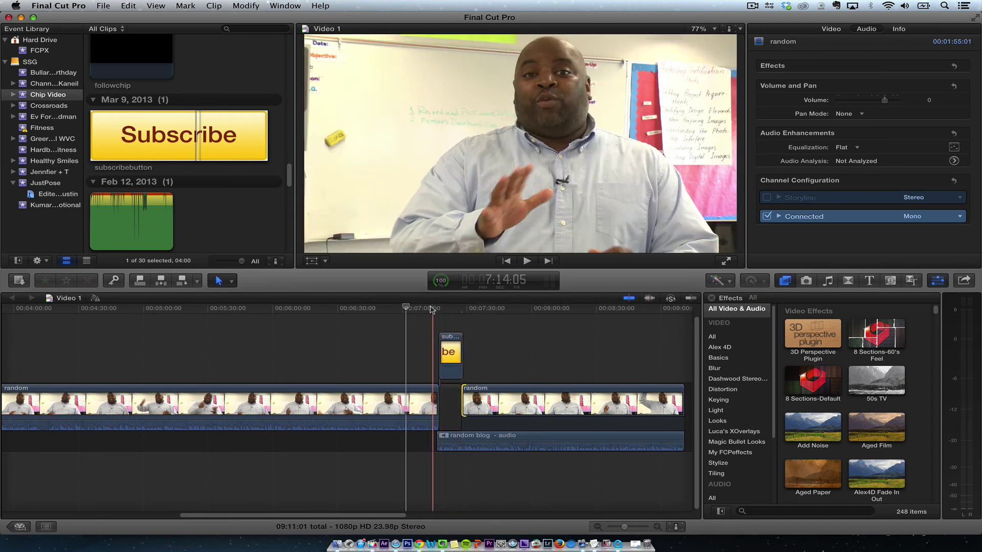
Play back the edit, then trim the first random clip's end earlier before the gap
{"action": "key", "text": "space"}
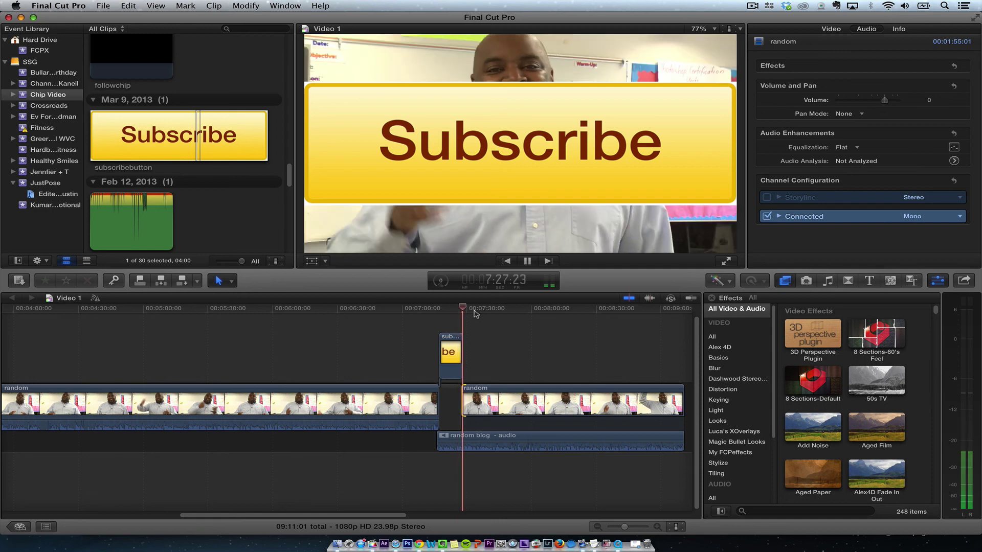
{"action": "key", "text": "space"}
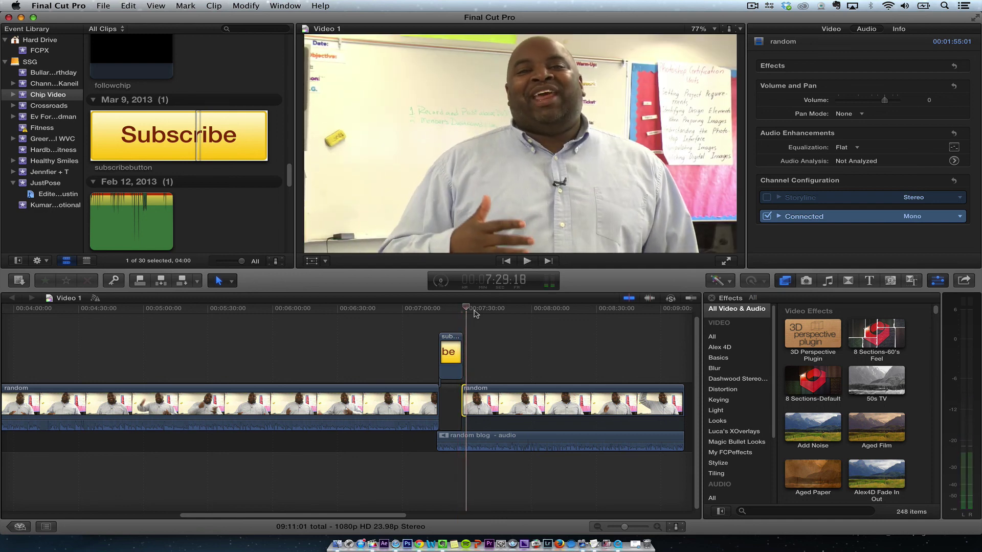
{"action": "left_click", "coordinate": [453, 309]}
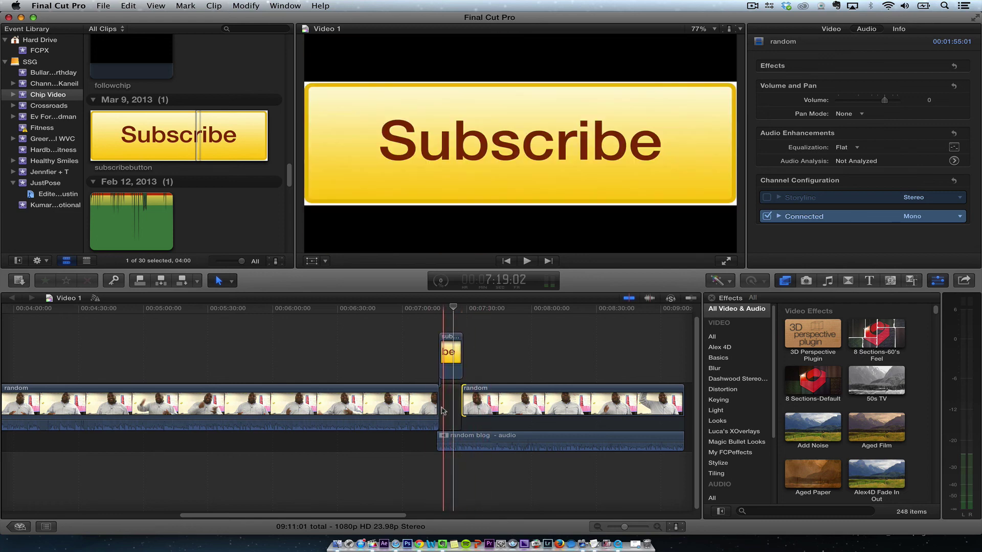
{"action": "left_click_drag", "start_coordinate": [443, 413], "coordinate": [426, 409]}
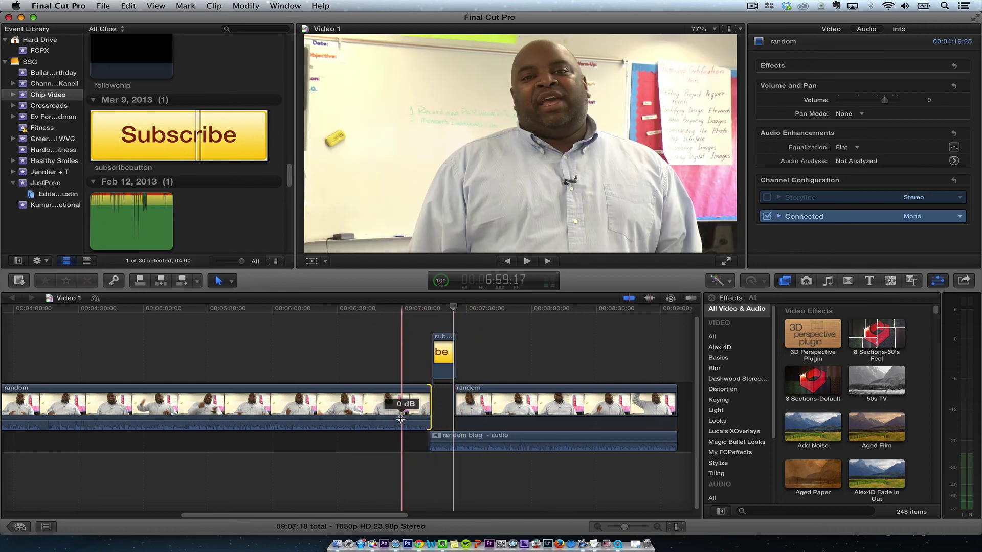
Review the black gap under the Subscribe graphic, then zoom in with Command-Plus
{"action": "left_click_drag", "start_coordinate": [438, 441], "coordinate": [463, 441]}
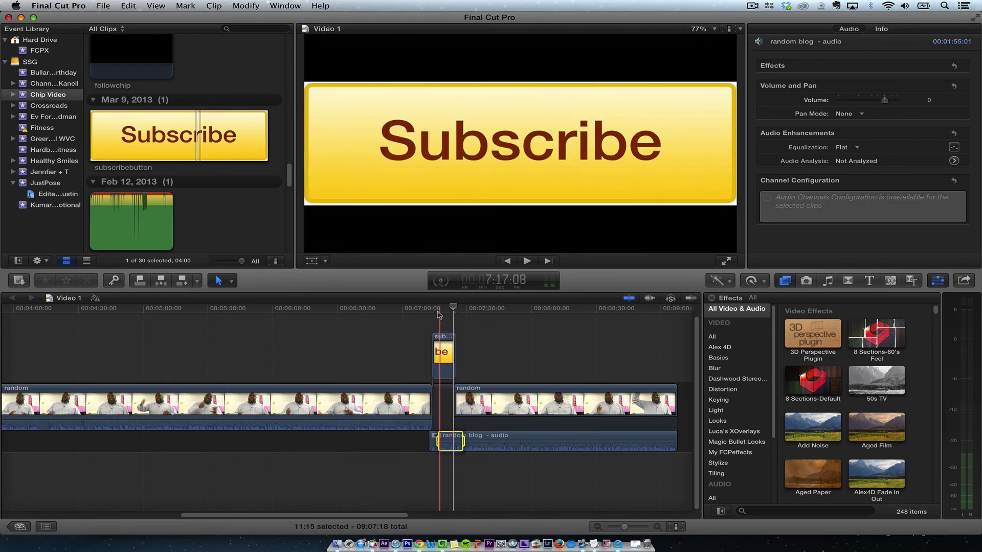
{"action": "left_click", "coordinate": [504, 365]}
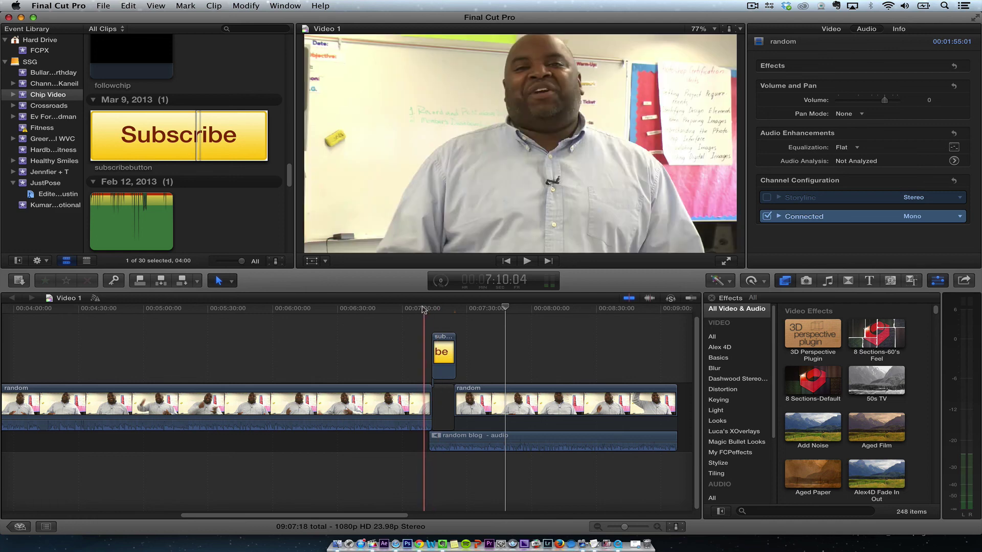
{"action": "left_click_drag", "start_coordinate": [424, 309], "coordinate": [452, 316]}
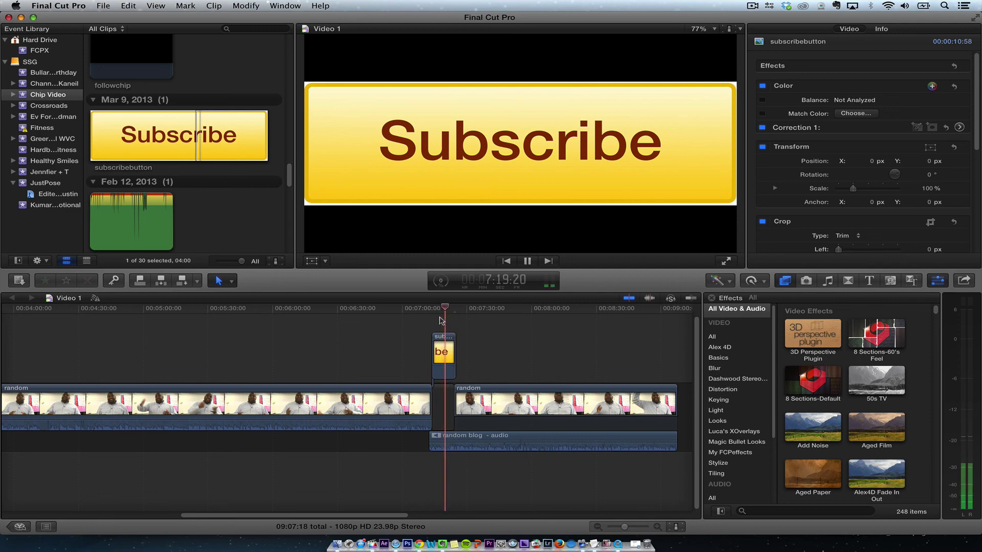
{"action": "left_click_drag", "start_coordinate": [442, 321], "coordinate": [454, 311]}
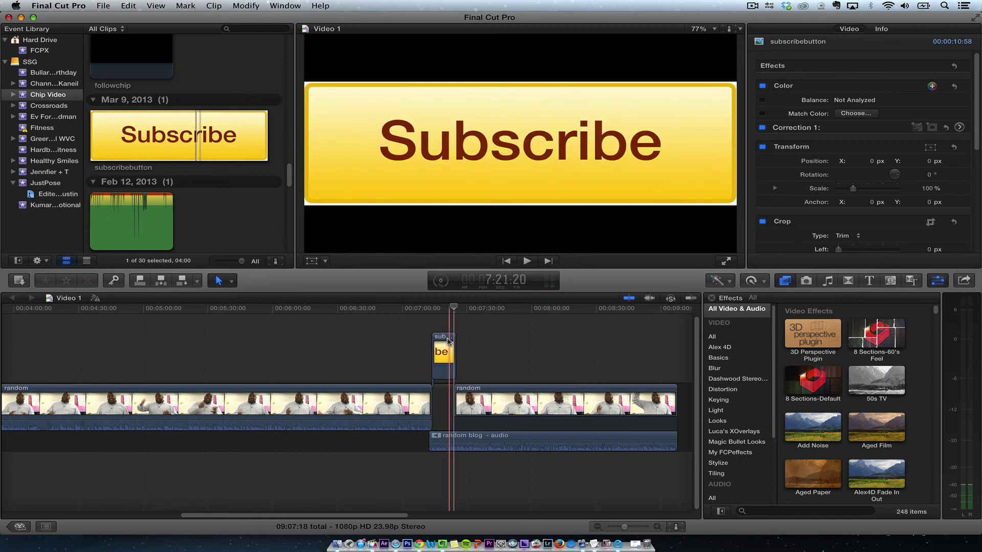
{"action": "key", "text": "super+equal"}
{"action": "key", "text": "super+equal"}
{"action": "key", "text": "super+equal"}
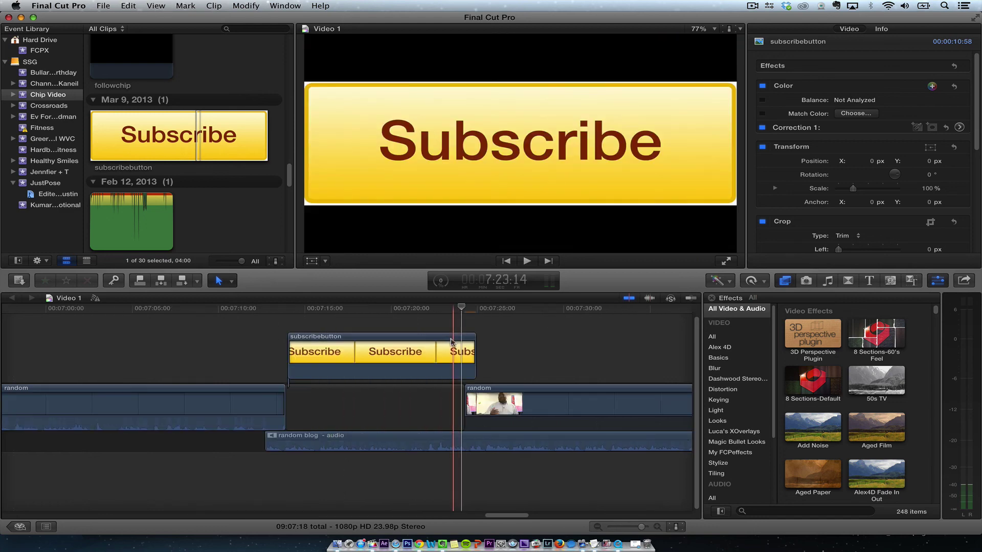
Trim the Subscribe graphic's end and the detached audio's start to the gap, then select the gap
{"action": "left_click_drag", "start_coordinate": [471, 350], "coordinate": [463, 349]}
{"action": "left_click", "coordinate": [261, 309]}
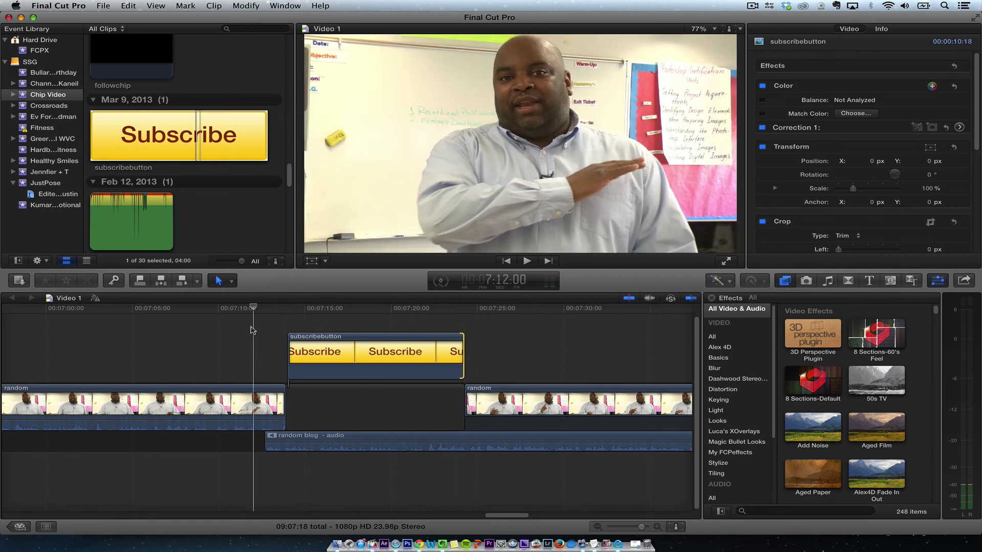
{"action": "left_click_drag", "start_coordinate": [269, 449], "coordinate": [286, 450]}
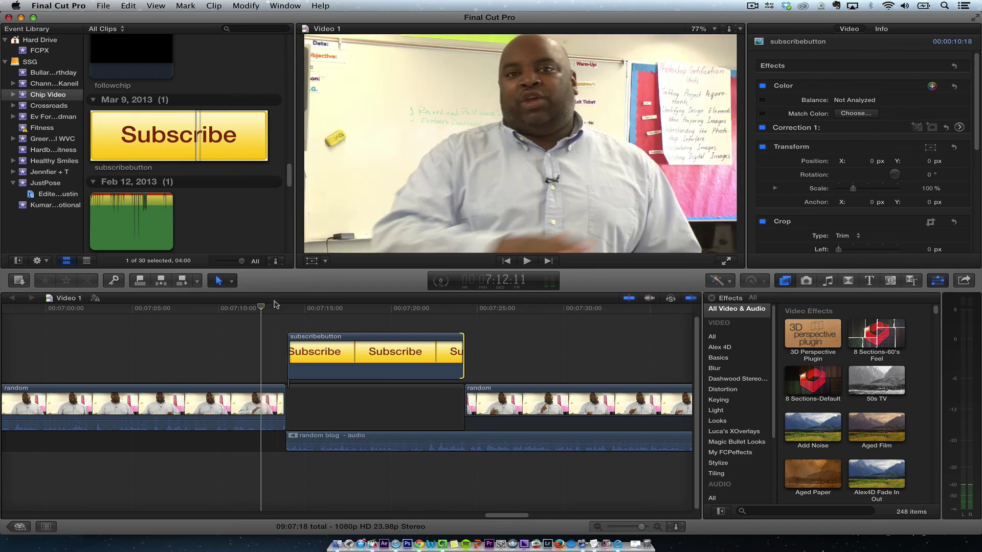
{"action": "left_click_drag", "start_coordinate": [276, 309], "coordinate": [385, 323]}
{"action": "left_click", "coordinate": [381, 415]}
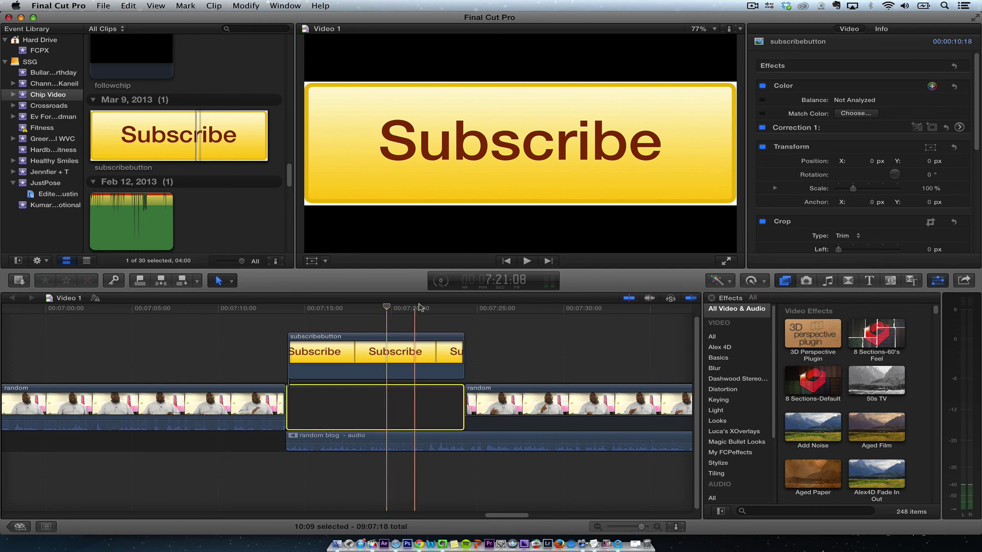